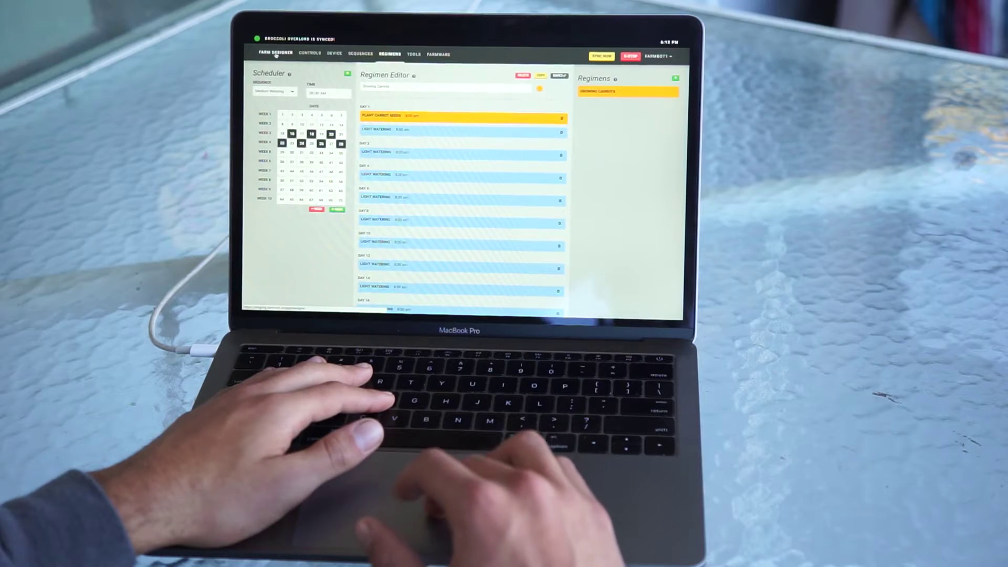
- Switch from the Growing Carrots regimen editor to the Farm Designer garden map
left_click(276, 53)
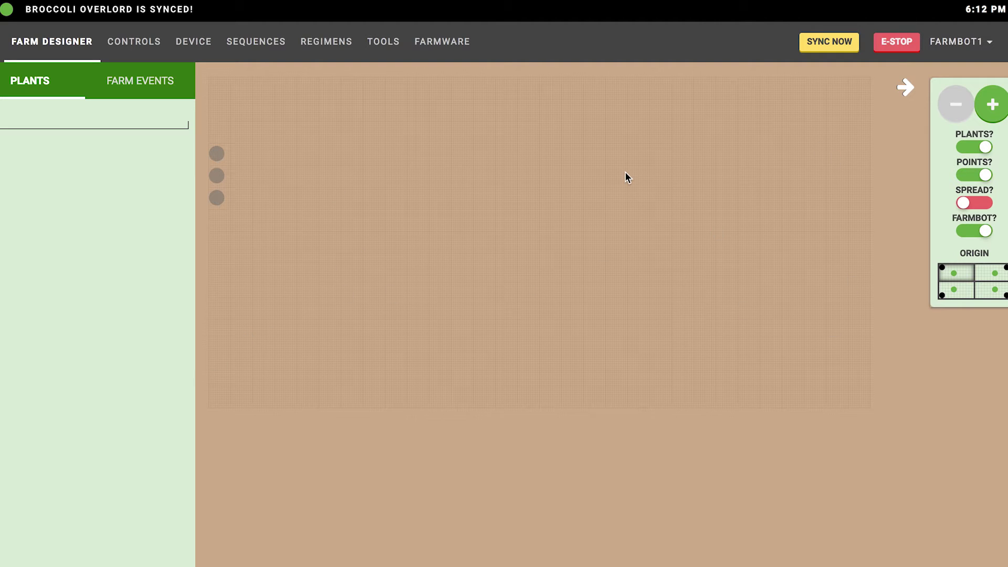
- Zoom the garden map in to its maximum zoom level
left_click(994, 106)
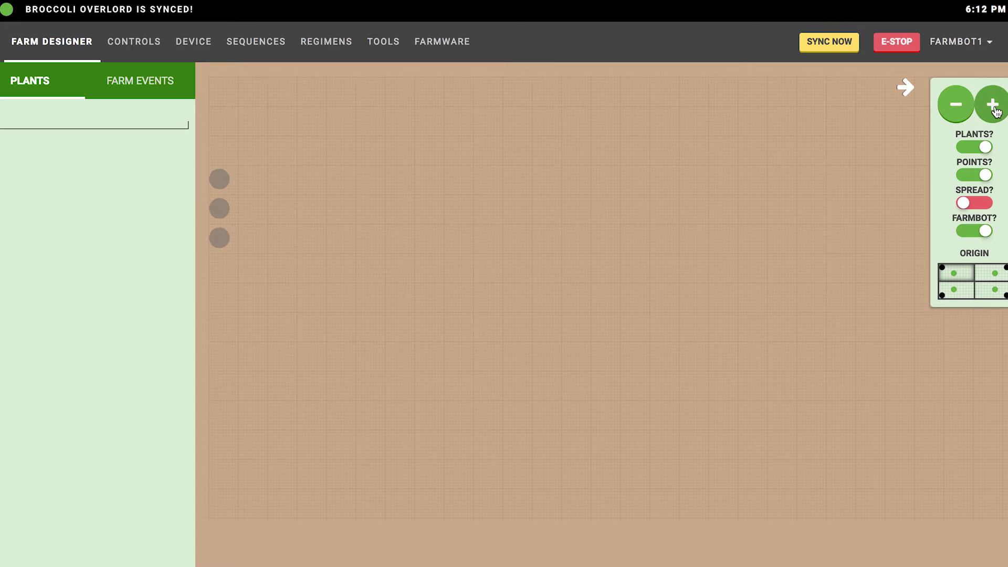
left_click(994, 106)
left_click(993, 106)
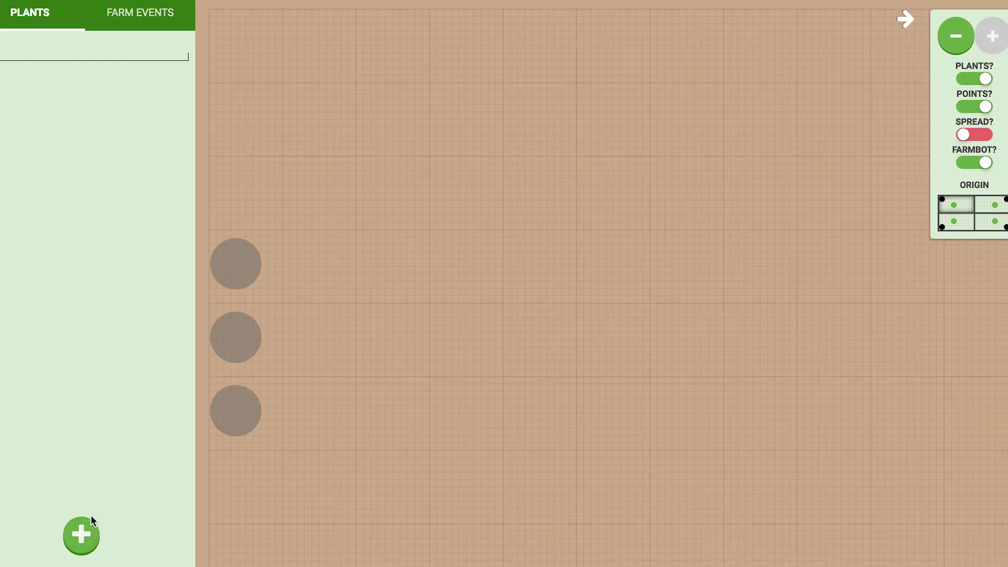
- Search OpenFarm for 'car' and open the Carrot crop details
left_click(81, 536)
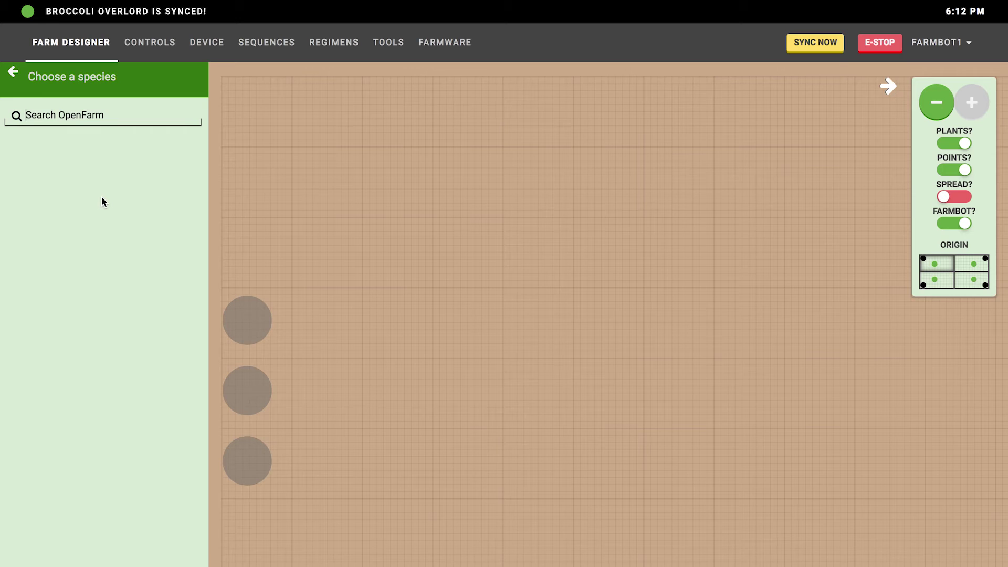
type("carrot")
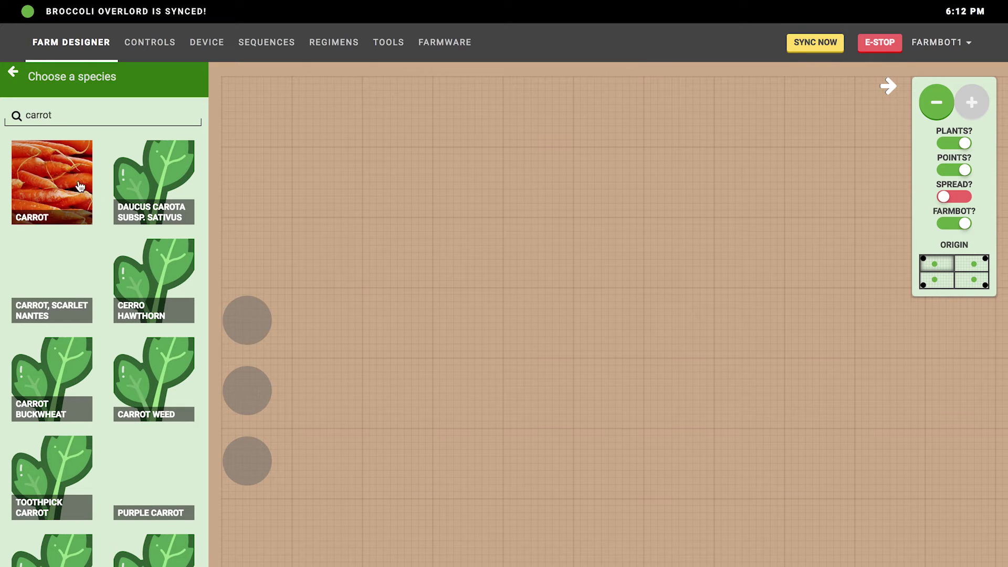
left_click(63, 188)
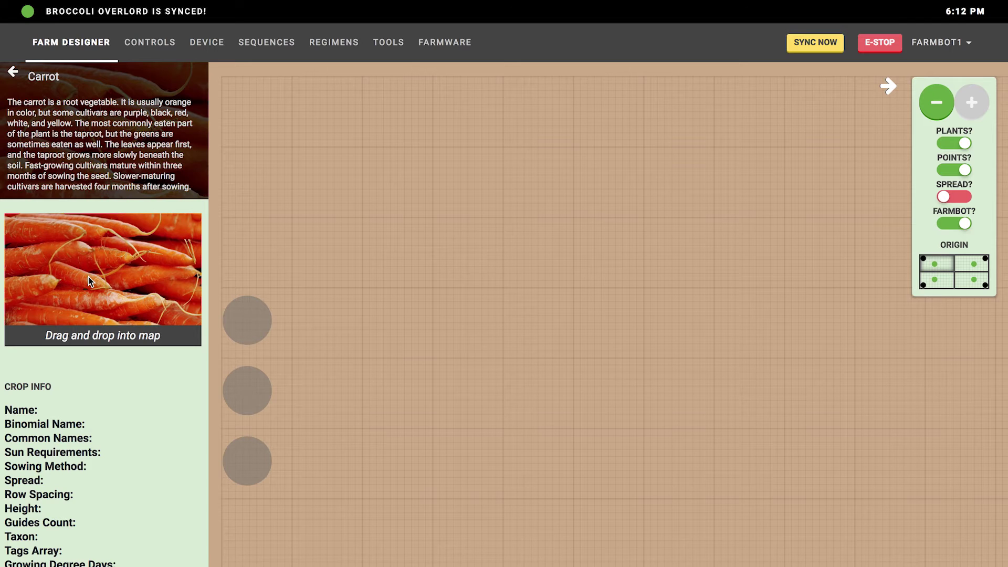
- Place three carrots in a vertical column on the map and select the top one
left_click_drag(90, 282, 433, 221)
left_click_drag(105, 286, 434, 294)
left_click_drag(101, 292, 437, 364)
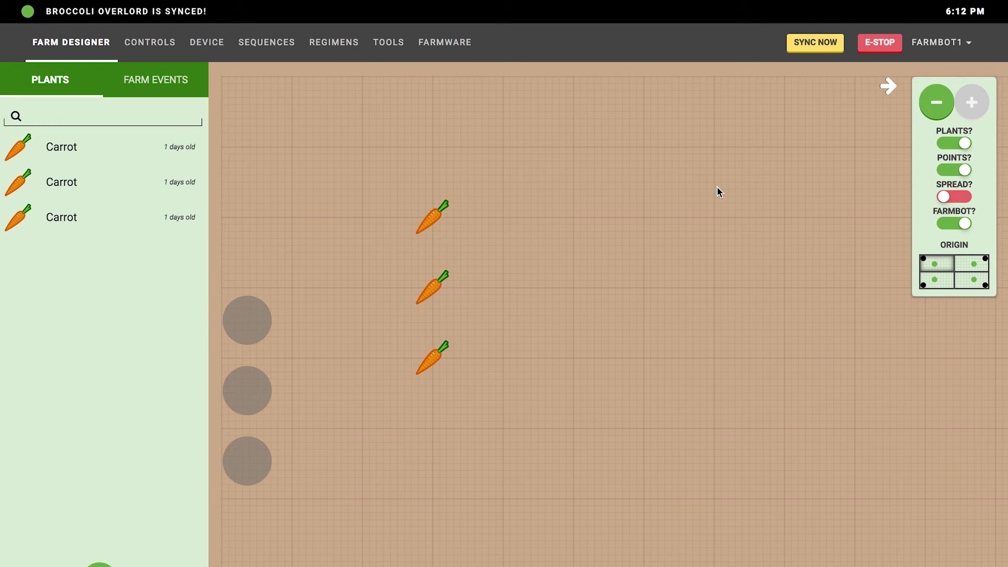
left_click(429, 227)
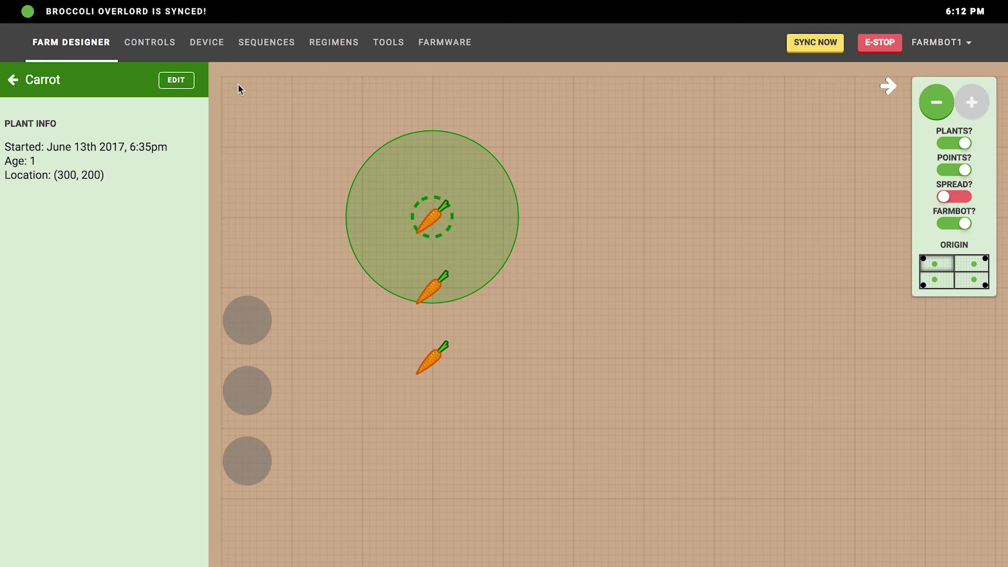
- Move the top carrot up to location (300, 120)
left_click(179, 82)
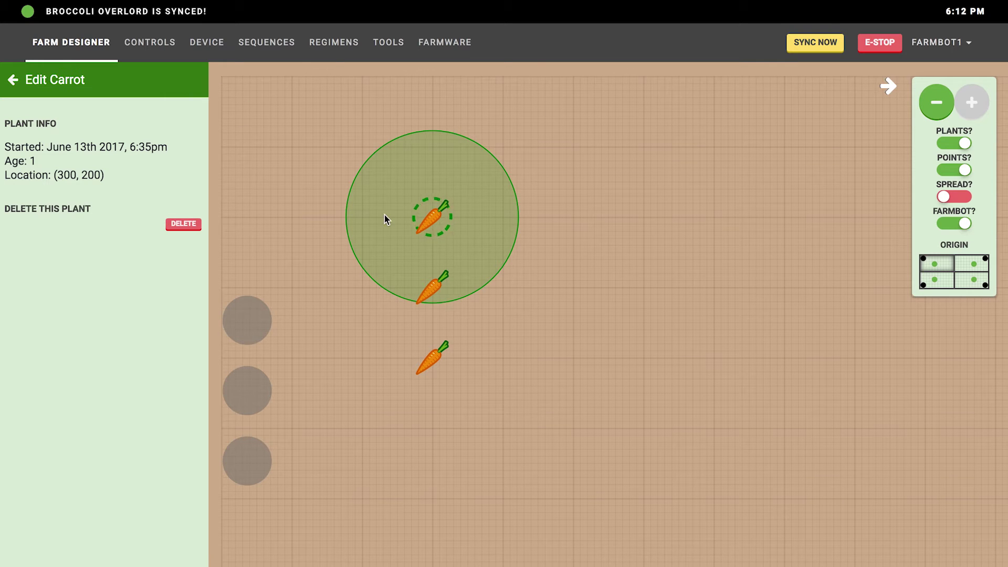
left_click_drag(433, 218, 433, 177)
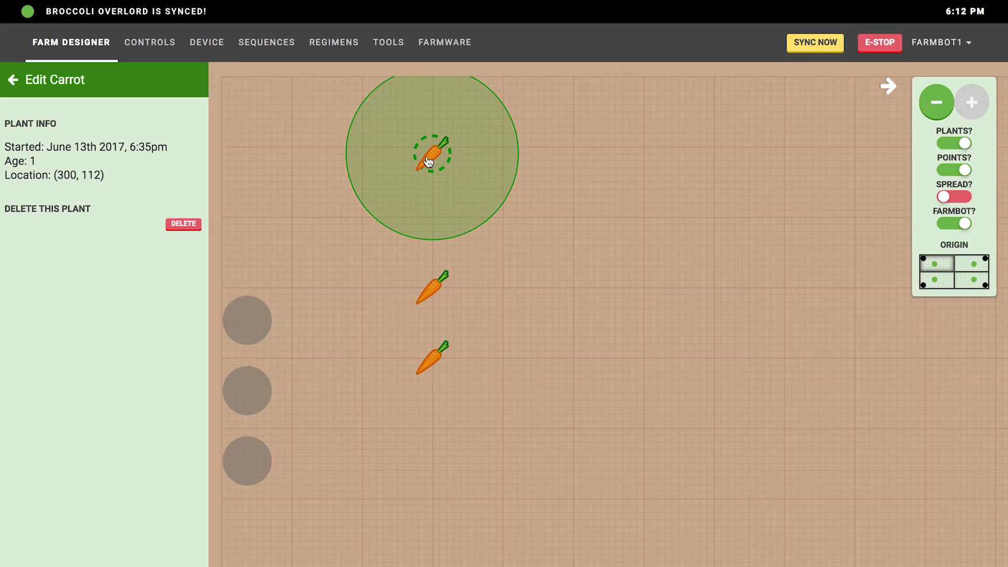
left_click_drag(429, 161, 428, 168)
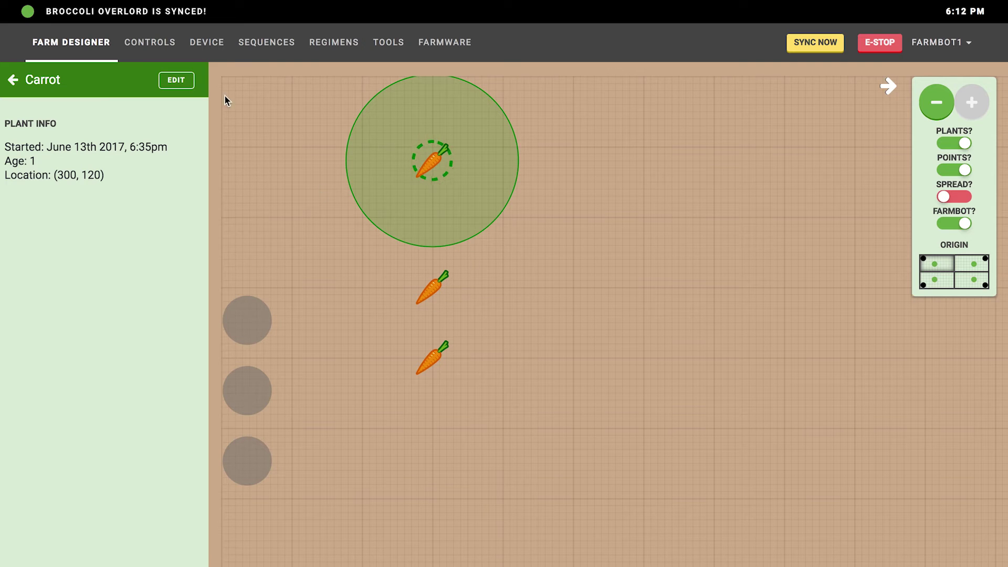
- Move the bottom carrot further down the bed, toward (295, 500)
left_click(422, 357)
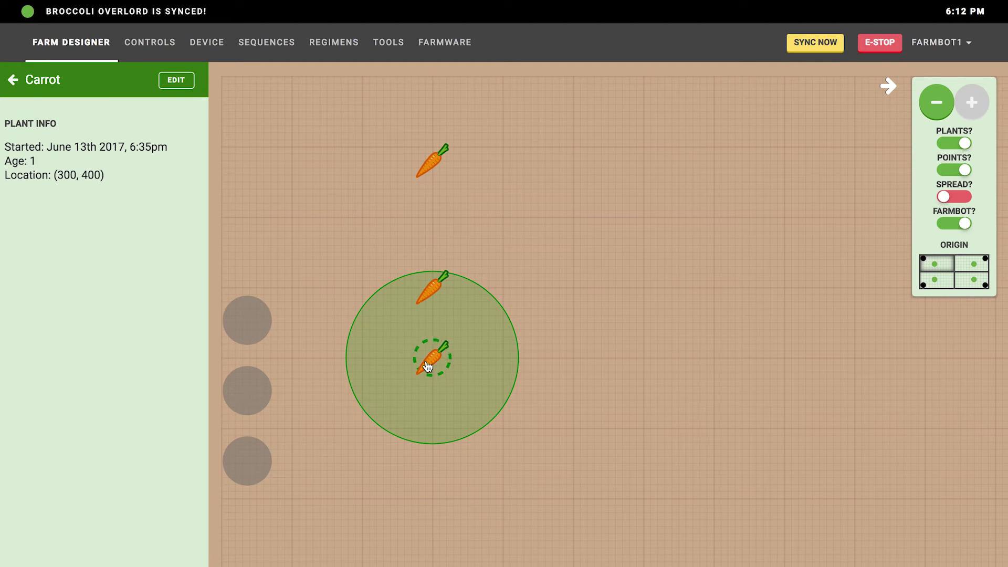
left_click(181, 81)
left_click_drag(428, 356, 427, 434)
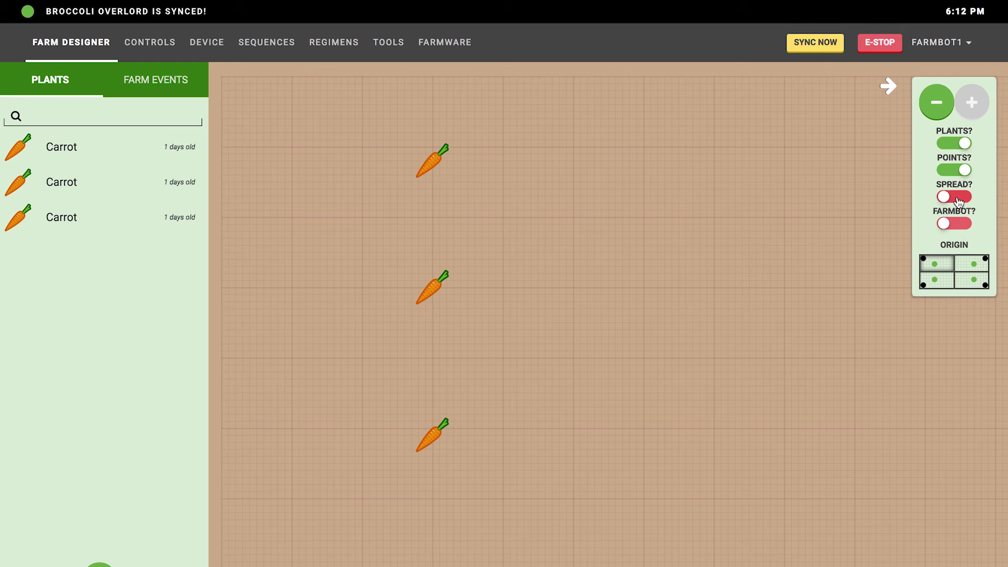
- Show plant spread circles and move the middle carrot to the right
left_click(959, 202)
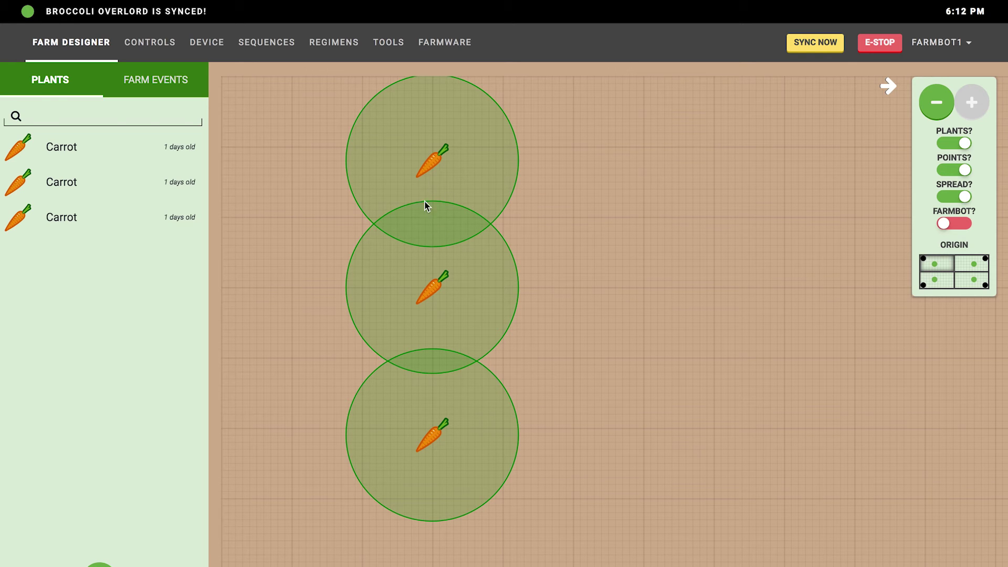
left_click(418, 289)
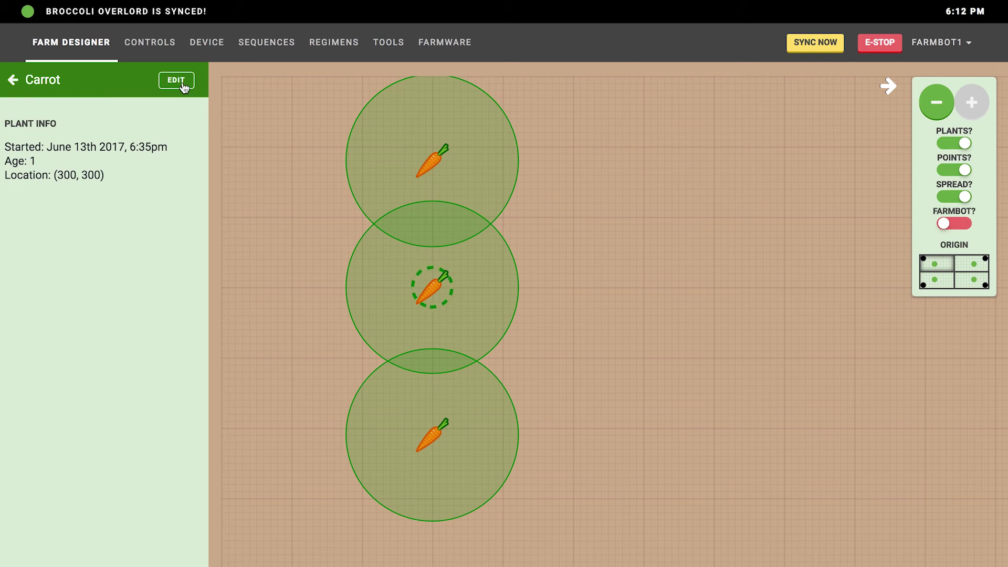
left_click(173, 81)
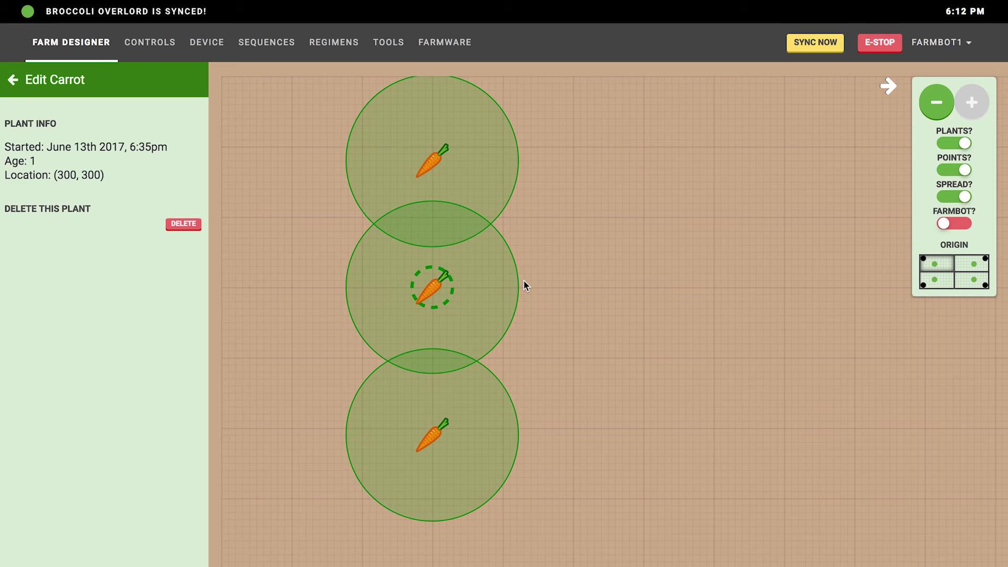
left_click_drag(440, 298, 546, 304)
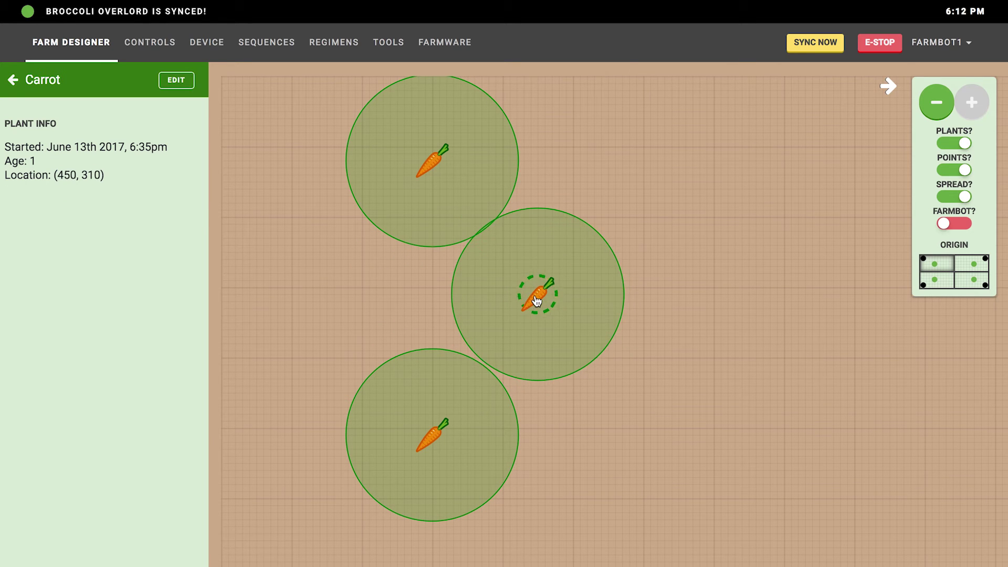
left_click(13, 82)
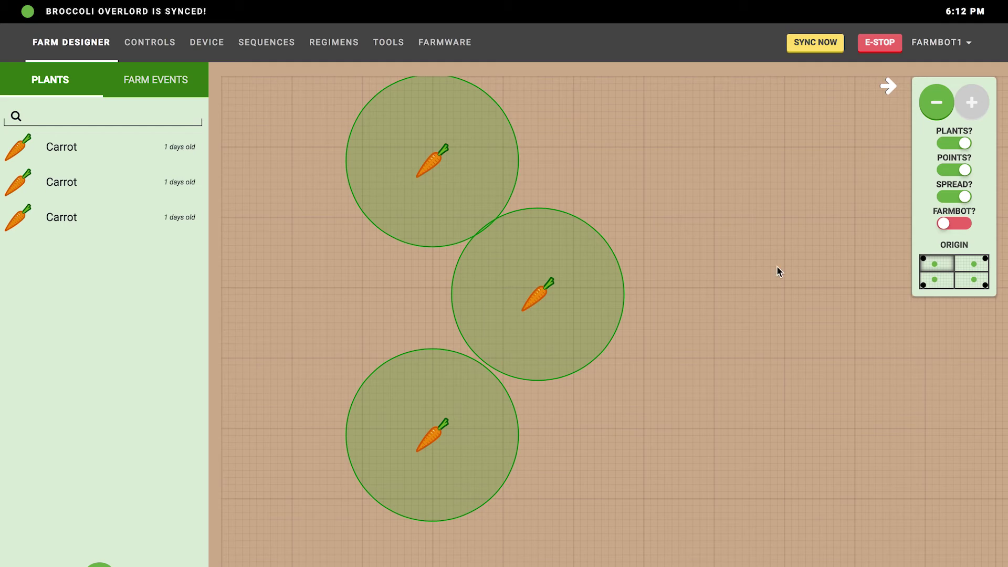
- Turn the Spread layer off, the FarmBot layer on, and toggle the Plants layer
left_click(955, 199)
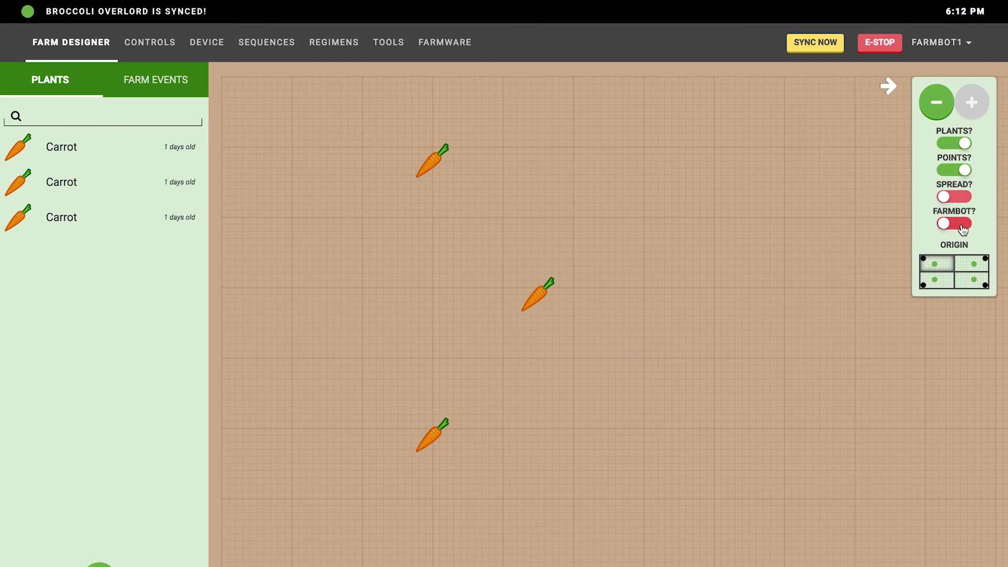
left_click(962, 226)
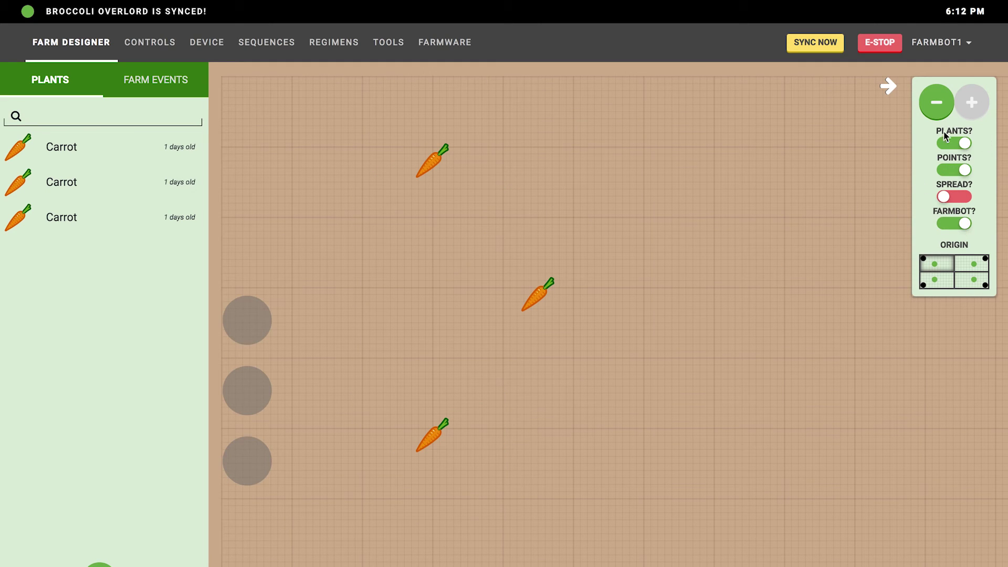
left_click(953, 147)
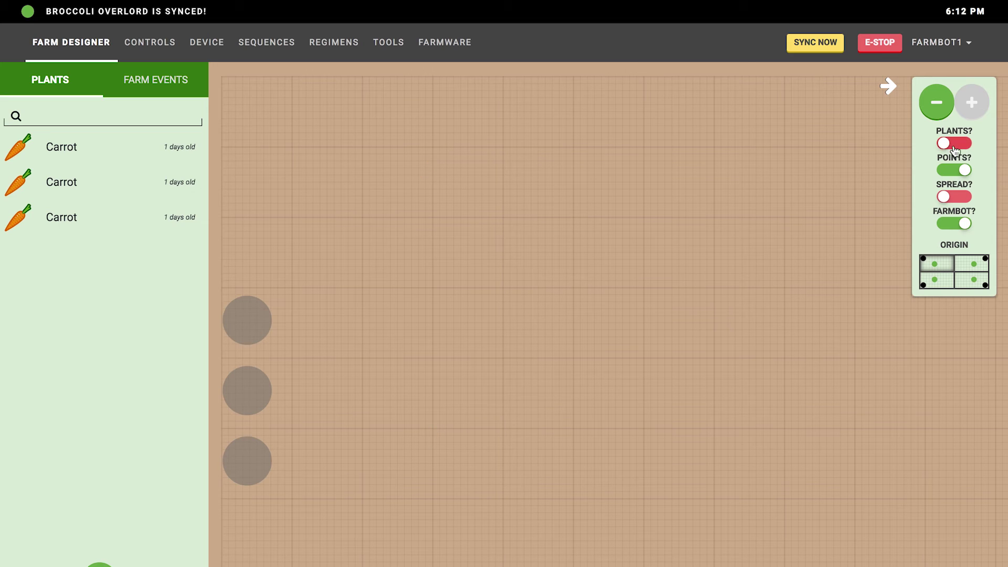
left_click(954, 146)
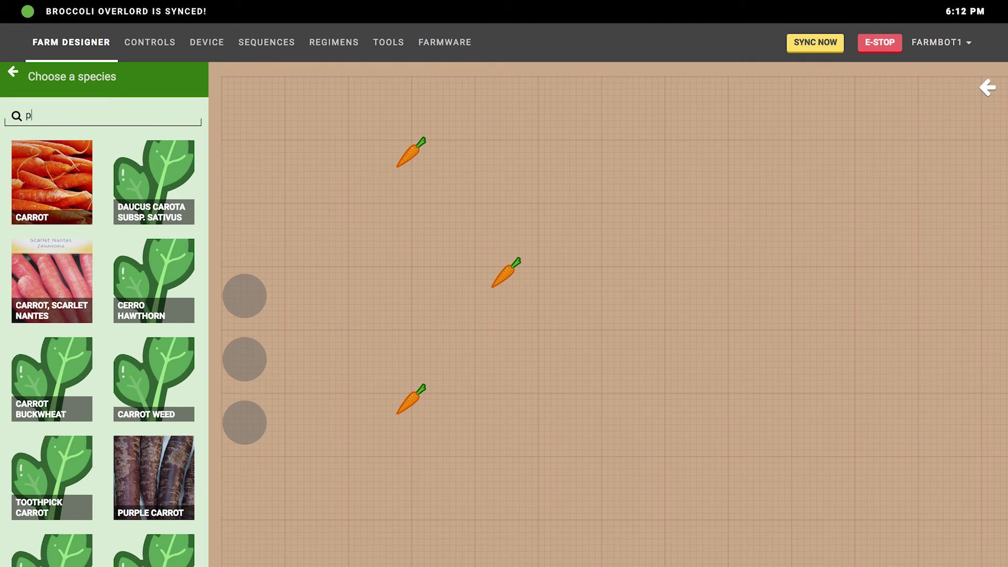
- Search 'potato' and place three potatoes in a column right of the carrots
type("potato")
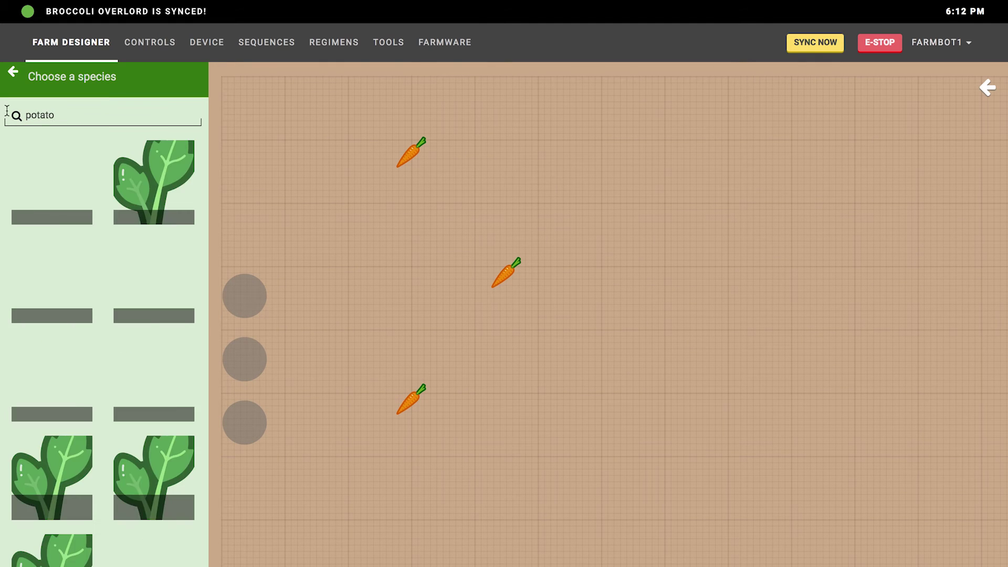
left_click(58, 190)
left_click_drag(148, 265, 591, 207)
left_click_drag(124, 213, 600, 332)
left_click_drag(164, 248, 601, 463)
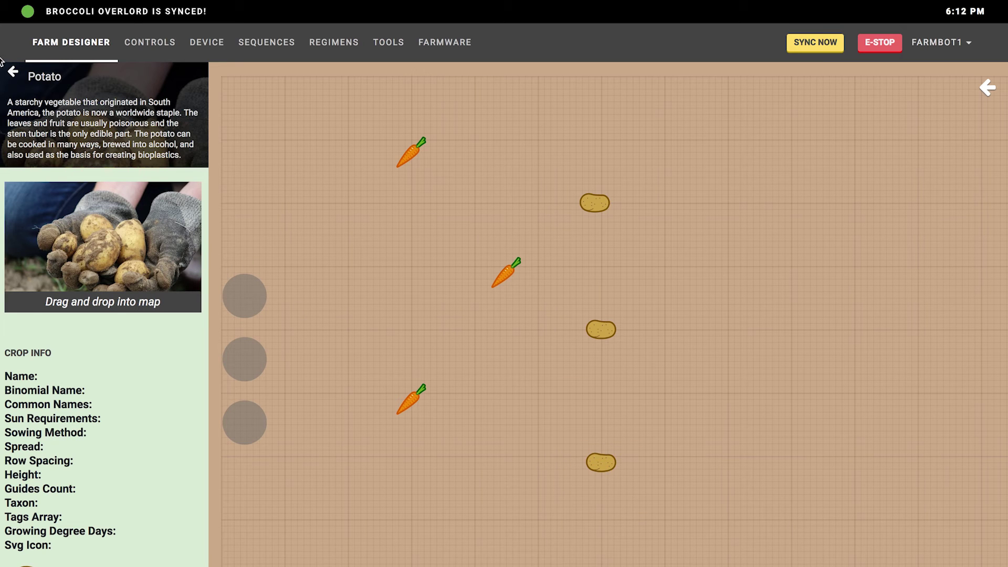
left_click(14, 72)
left_click(14, 75)
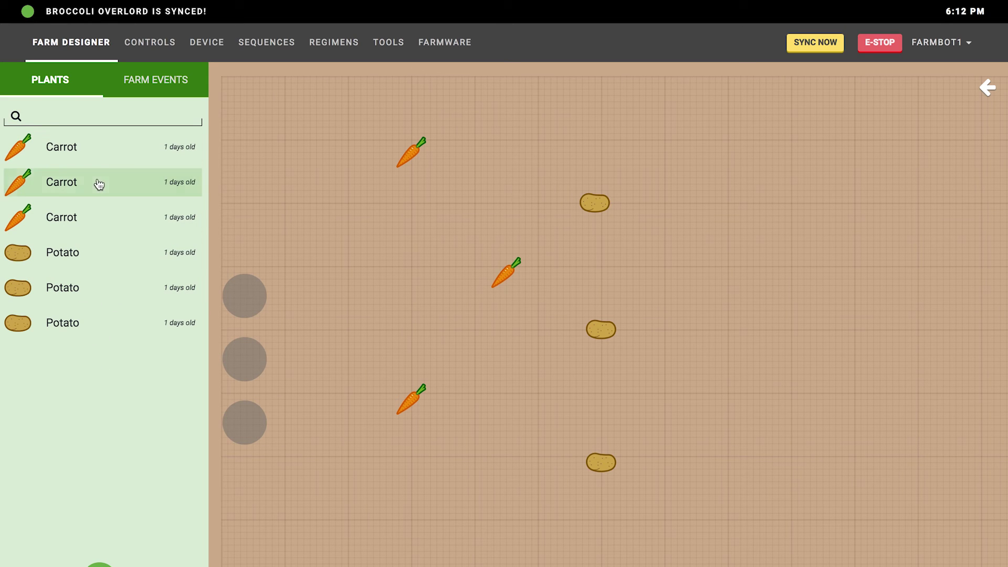
type("caro")
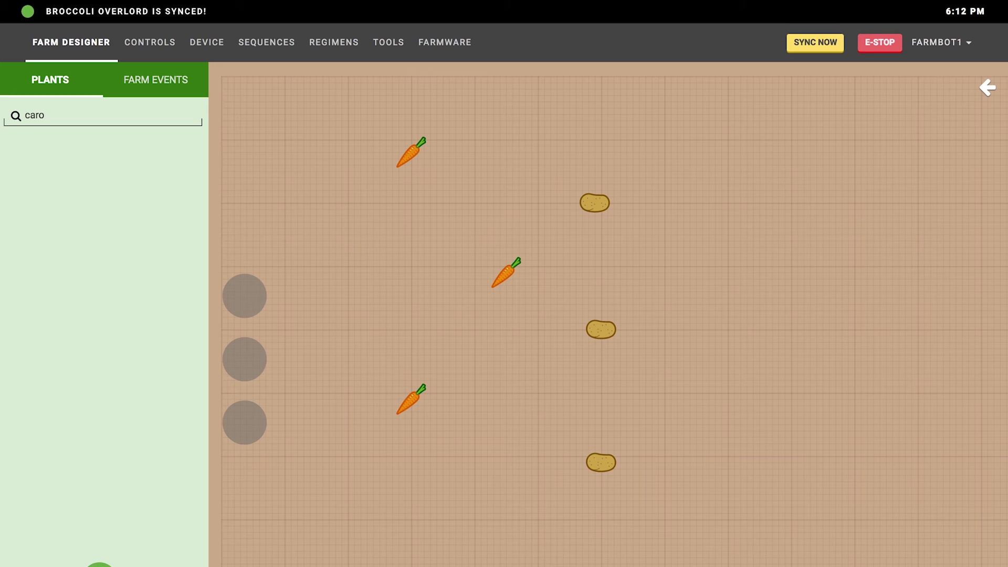
key("BackSpace")
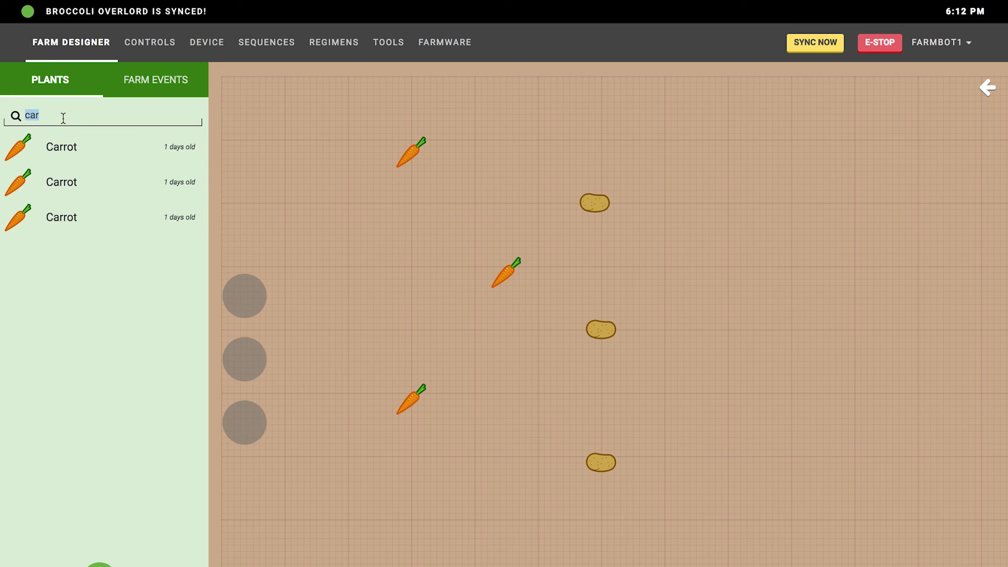
type("\\")
key("BackSpace")
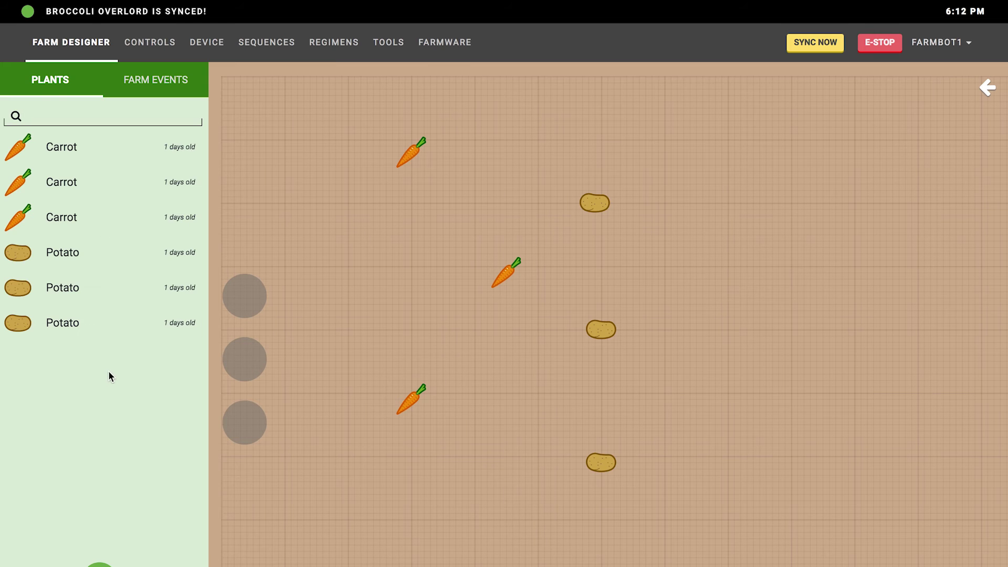
scroll(477, 297, "down", 3)
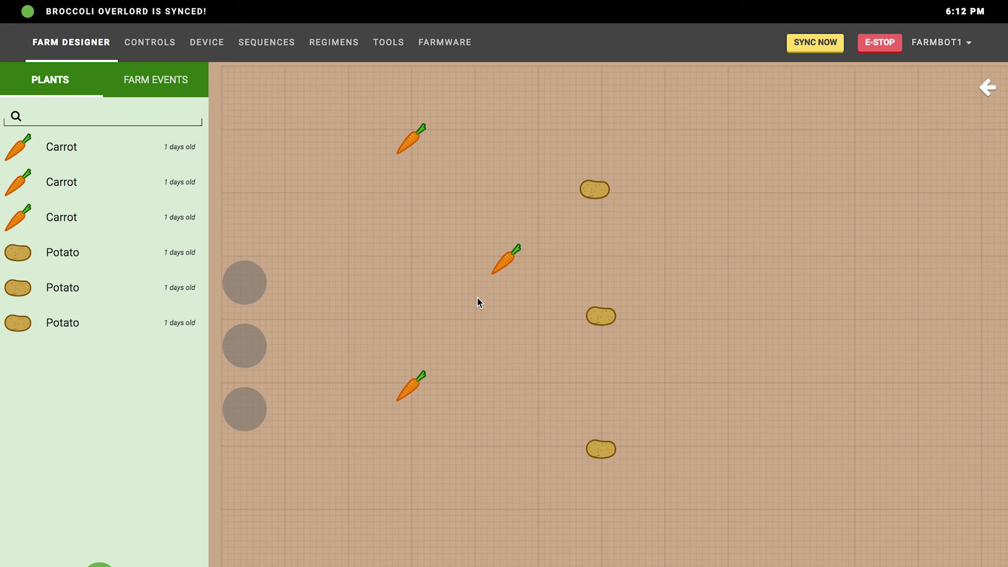
scroll(477, 297, "right", 3)
scroll(477, 298, "right", 5)
scroll(477, 298, "left", 4)
scroll(477, 297, "down", 5)
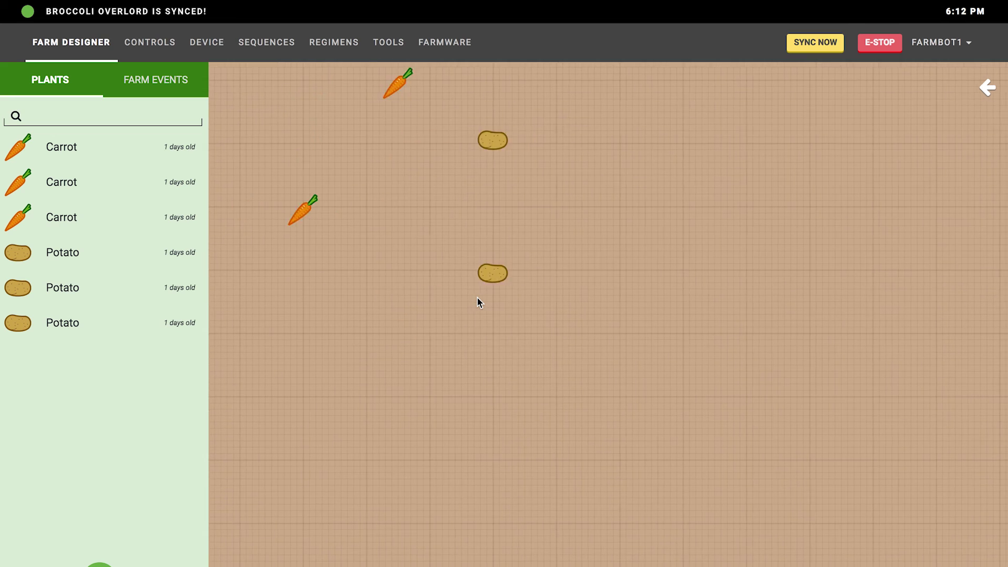
scroll(477, 298, "up", 8)
scroll(477, 298, "left", 4)
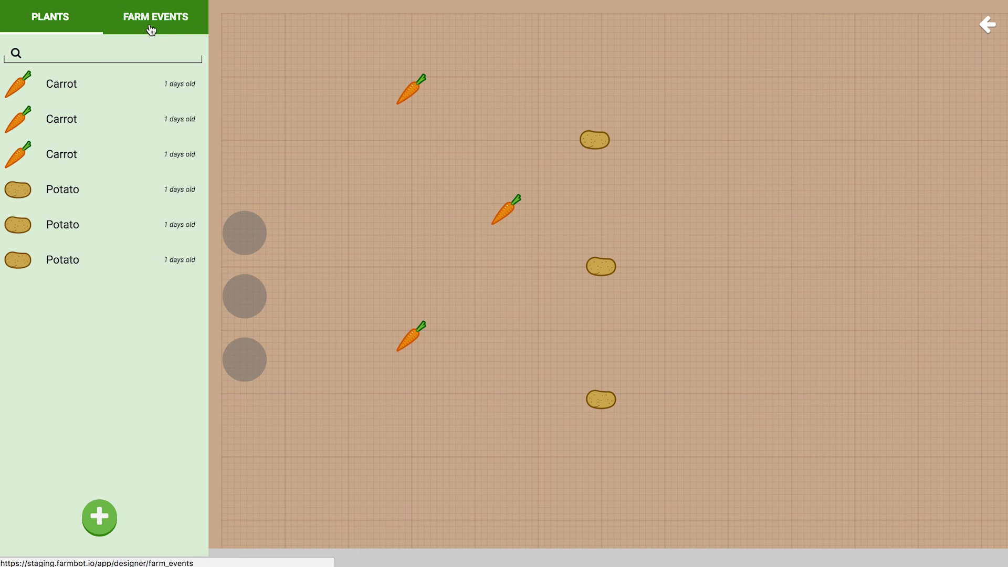
- Switch the sidebar to the Farm Events panel
left_click(151, 30)
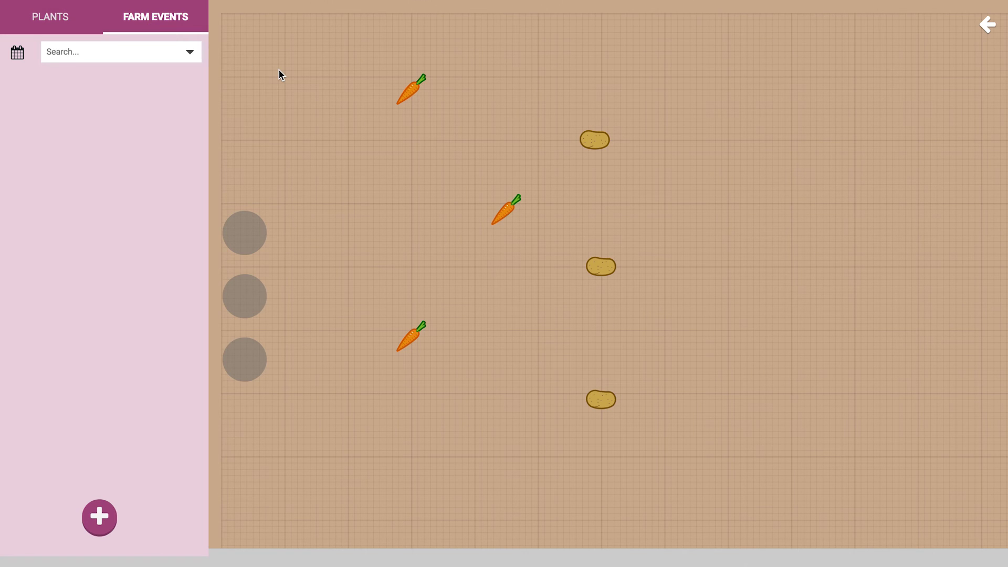
- Create and save a new farm event running the Growing Carrots regimen
left_click(95, 521)
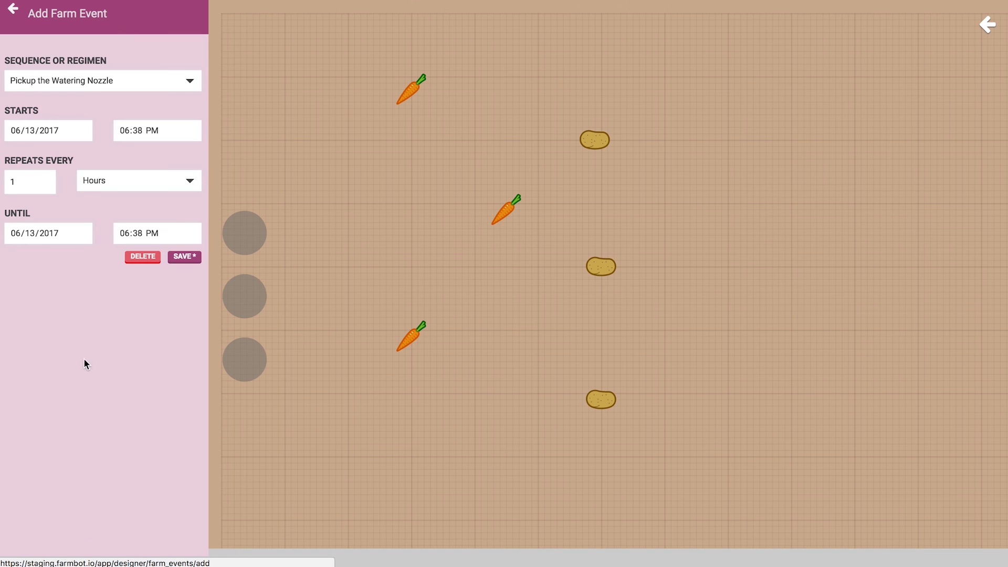
left_click(69, 80)
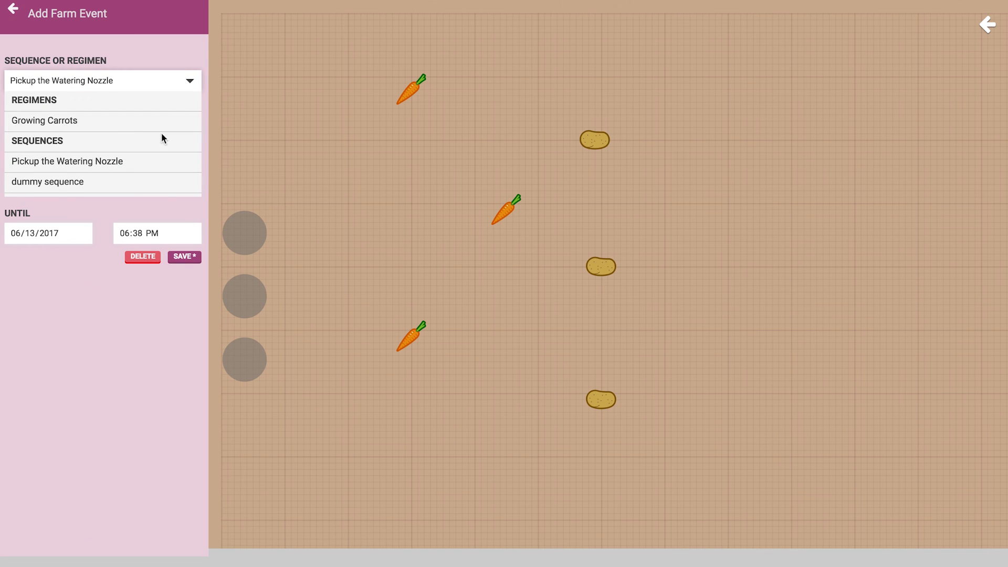
left_click(84, 128)
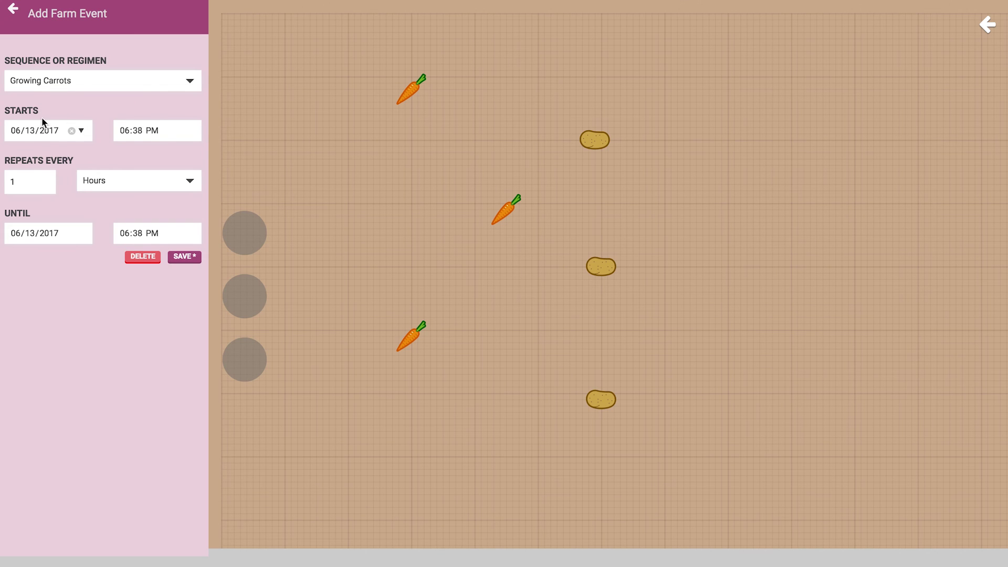
left_click(182, 258)
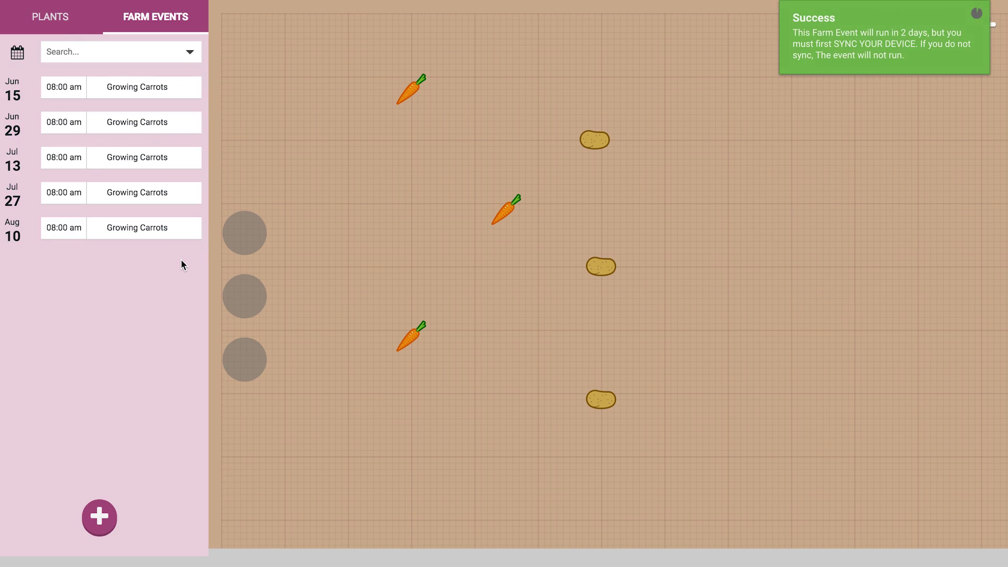